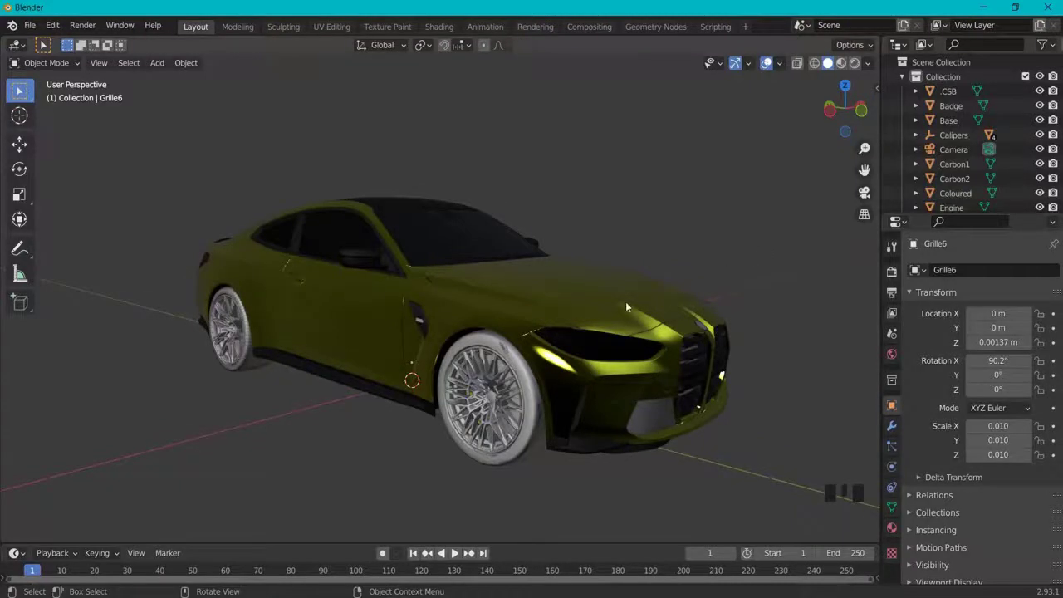
mouse_move(744, 291)
middle_mouse_down()
mouse_move(579, 286)
mouse_move(786, 279)
middle_mouse_up()
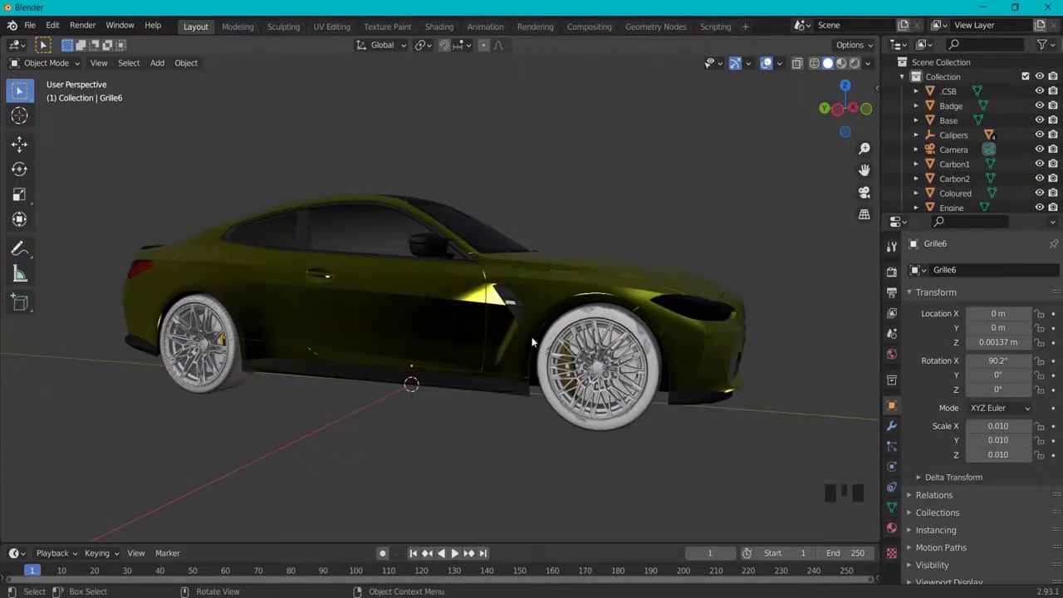
scroll(604, 380, "up", 2)
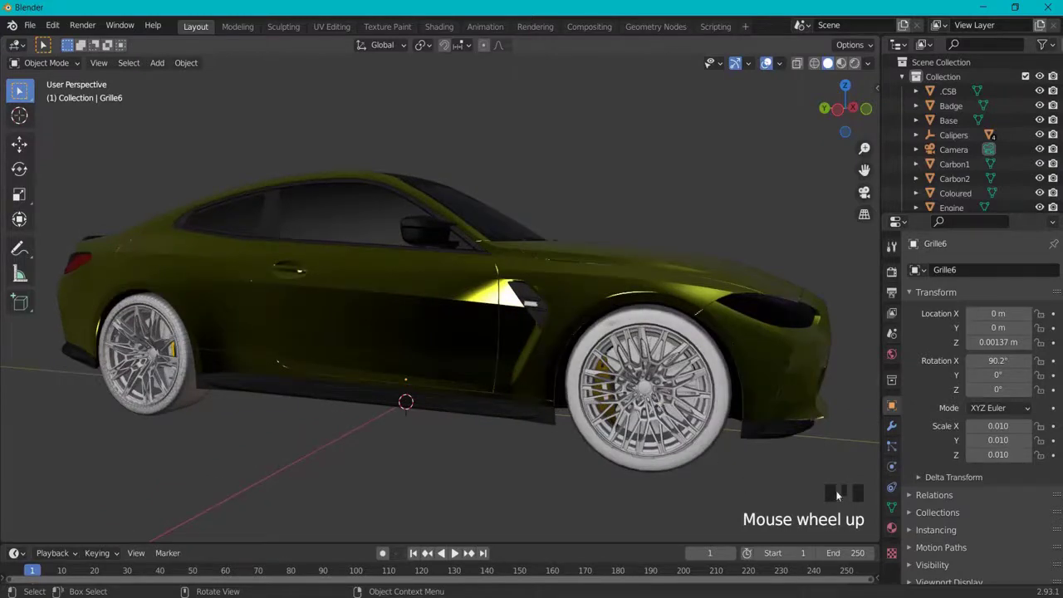
left_click(639, 392)
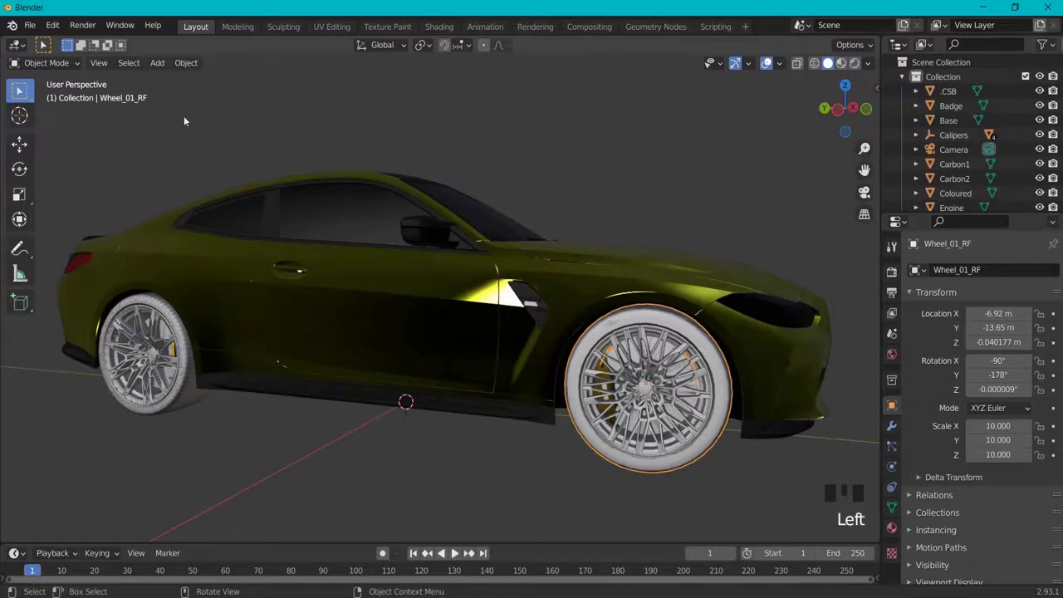
key("KP_Divide")
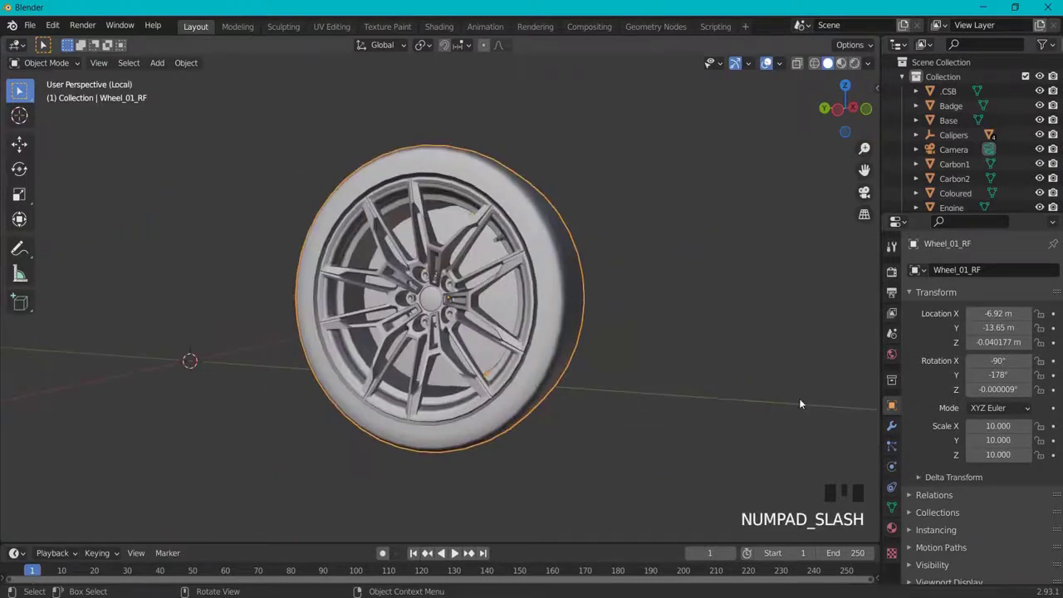
middle_click_drag(432, 318, 477, 264)
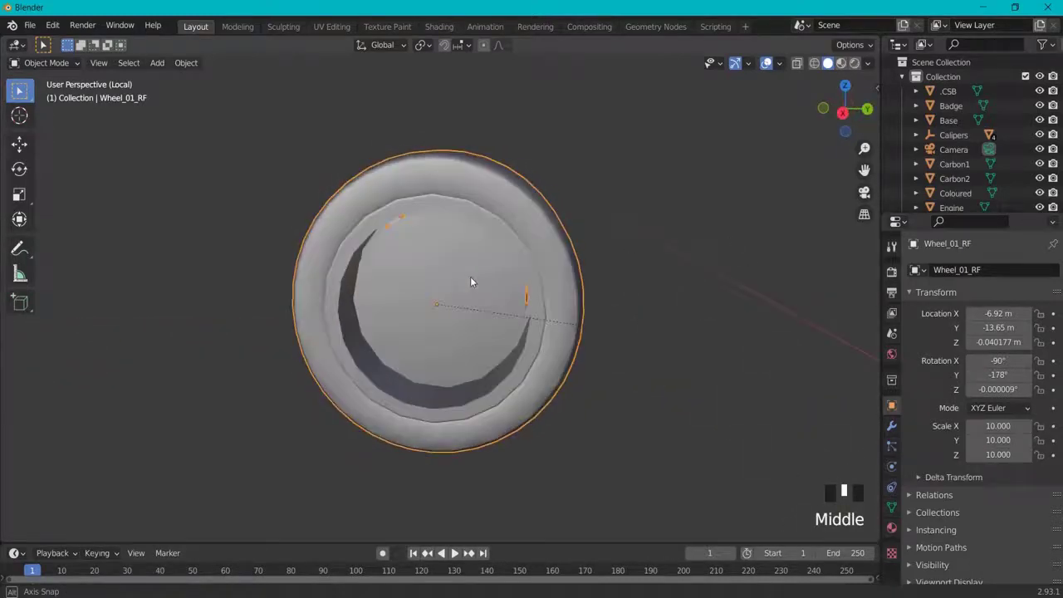
middle_click_drag(477, 264, 715, 271)
key("KP_Divide")
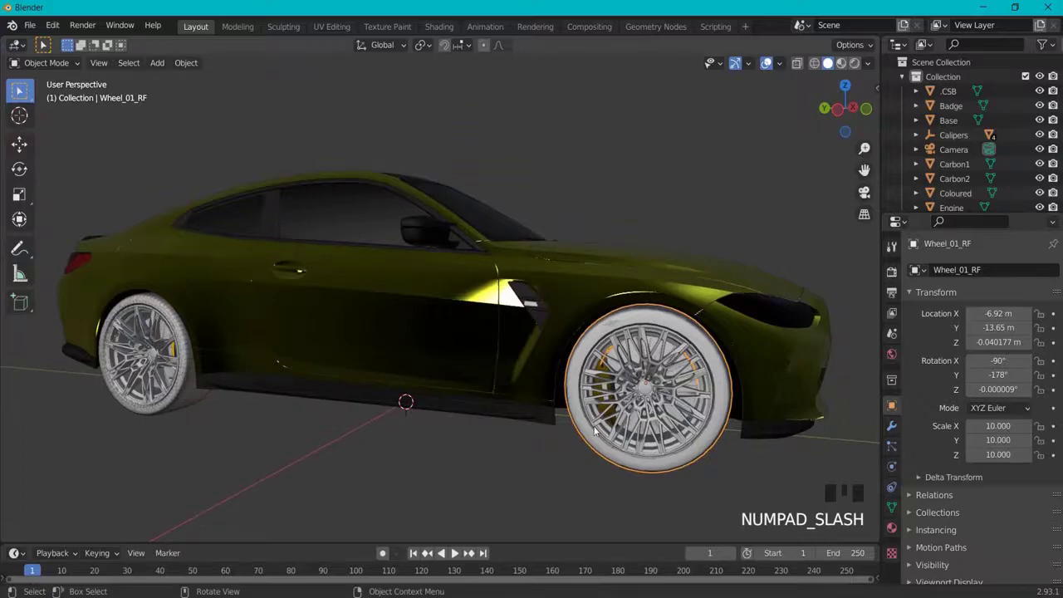
mouse_move(595, 431)
middle_mouse_down()
mouse_move(495, 352)
mouse_move(593, 415)
mouse_move(597, 432)
mouse_move(561, 467)
mouse_move(598, 405)
middle_mouse_up()
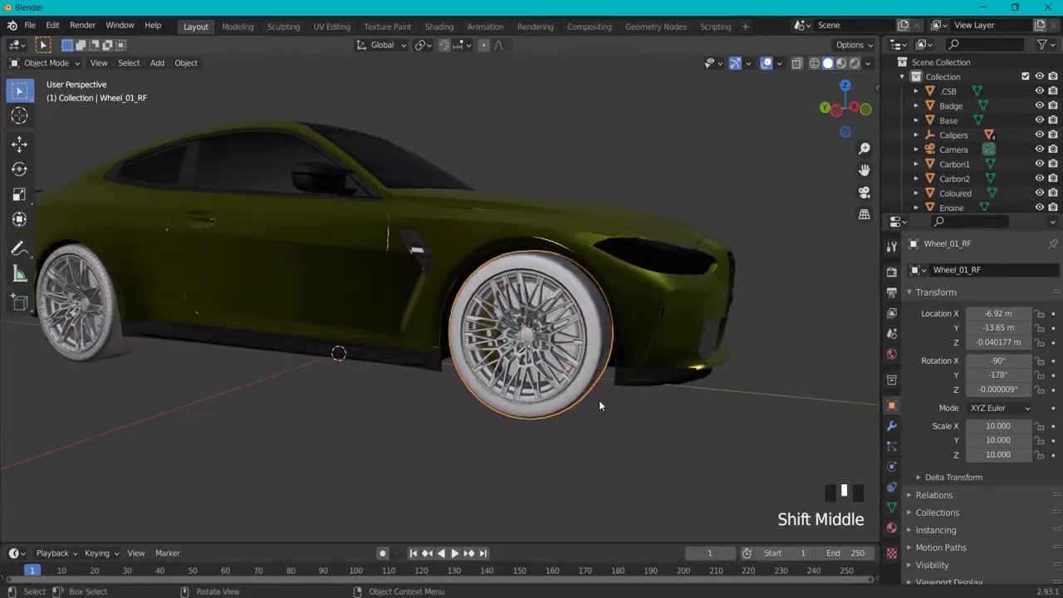
key("h")
left_click(538, 344)
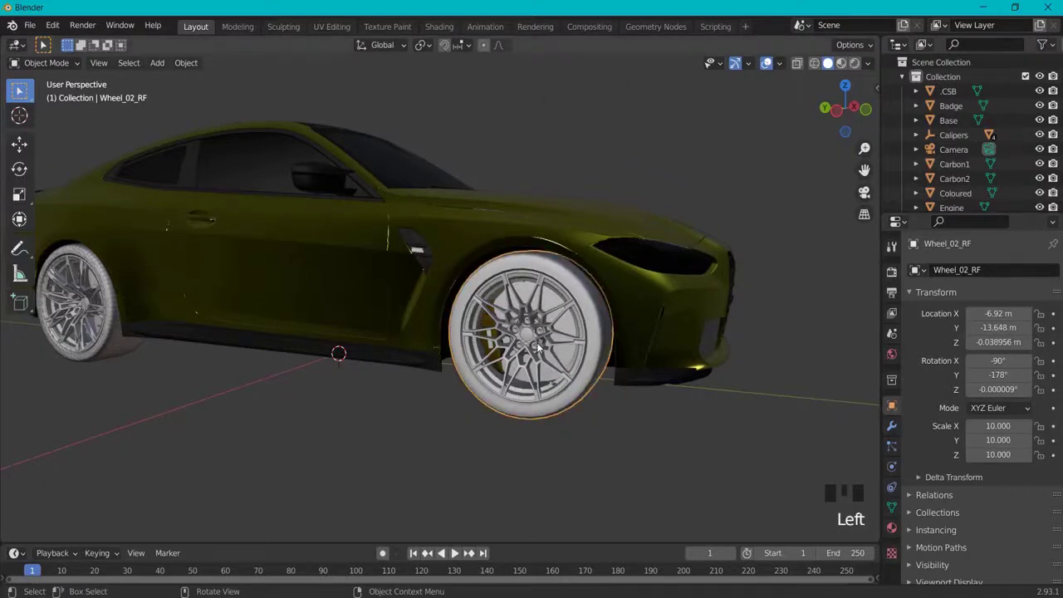
key("h")
left_click(488, 341)
key("h")
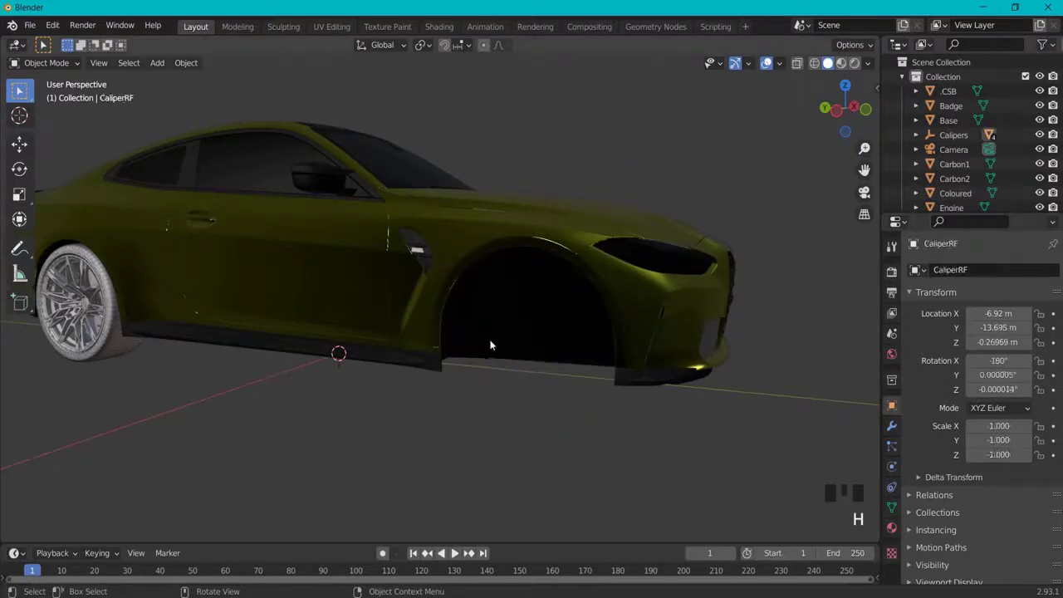
middle_click_drag(630, 394, 659, 356)
scroll(565, 244, "up", 1)
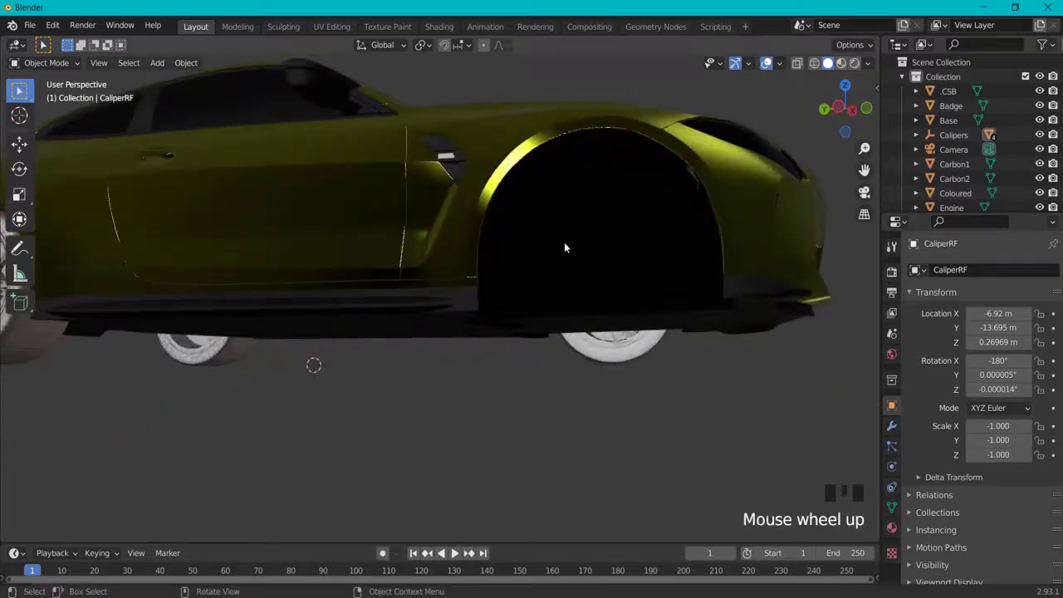
scroll(564, 297, "up", 1)
scroll(675, 283, "down", 5)
middle_click_drag(673, 282, 637, 326)
key("alt+h")
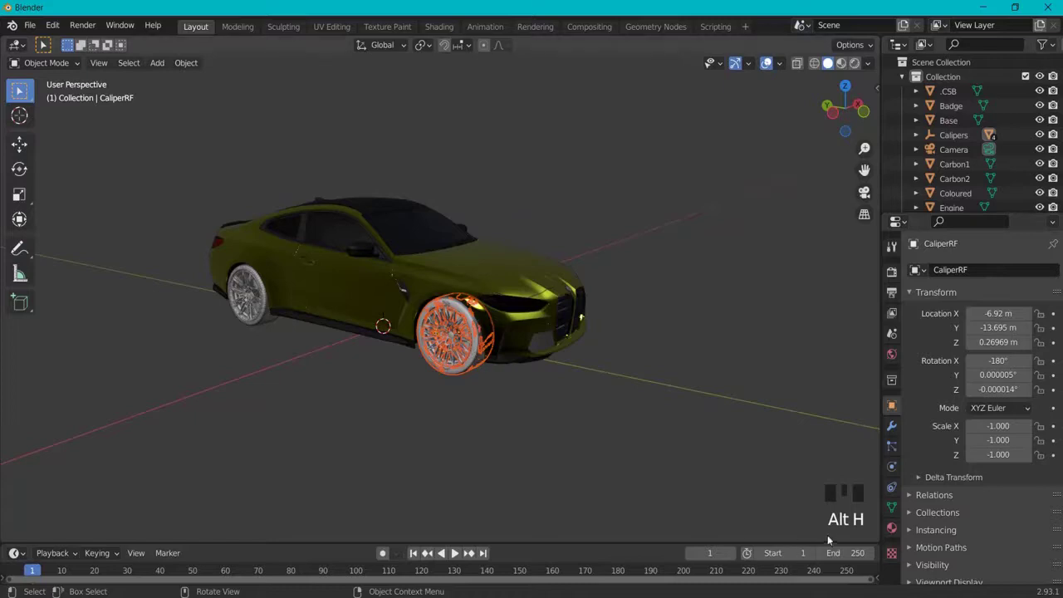
left_click(449, 371)
left_click(349, 277)
left_click(424, 394)
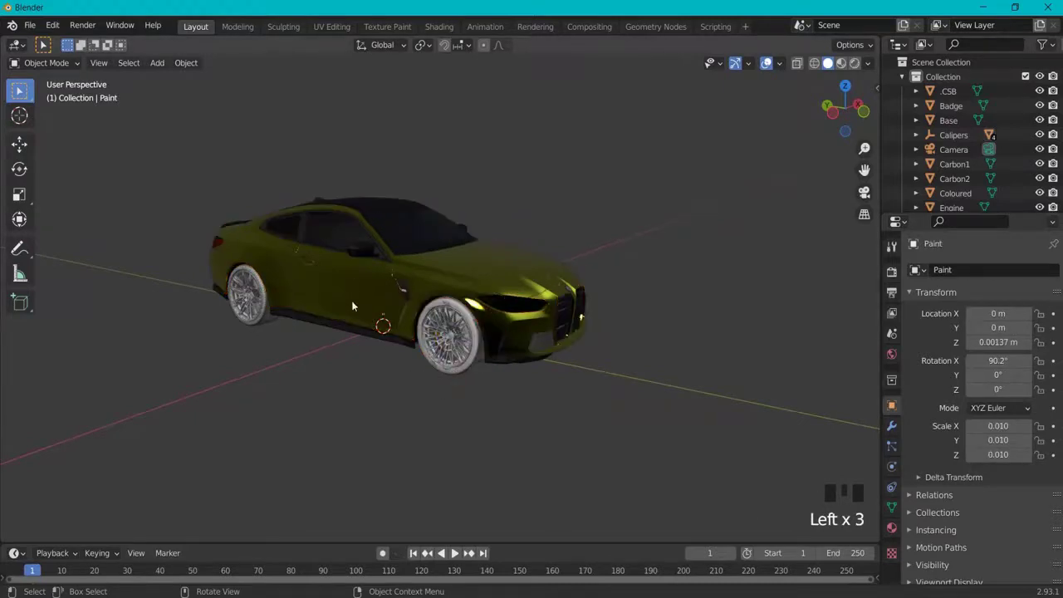
middle_click_drag(380, 310, 395, 322)
left_click(393, 320)
key("h")
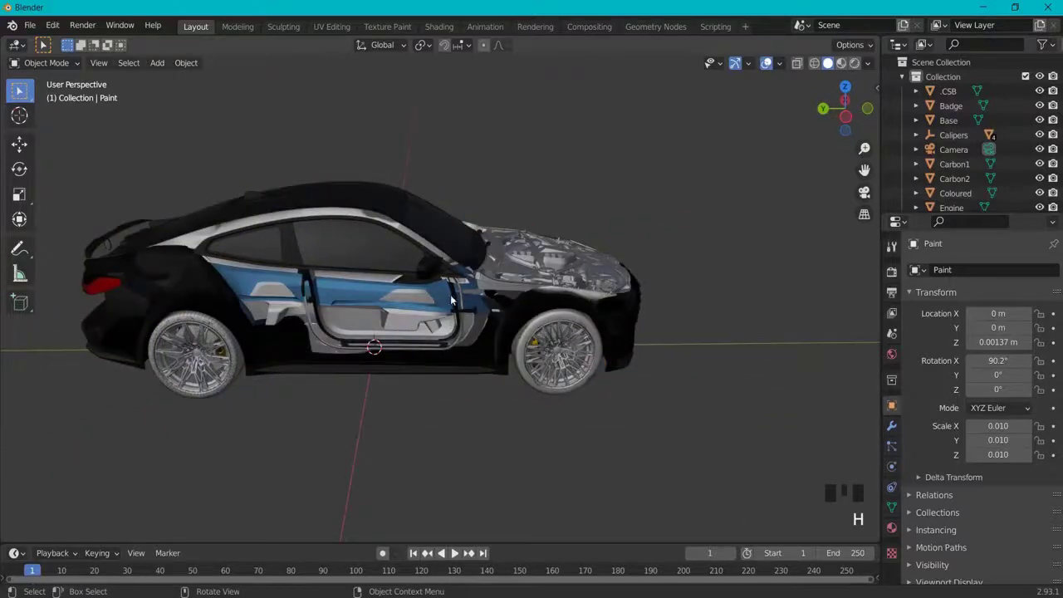
left_click(488, 345)
key("h")
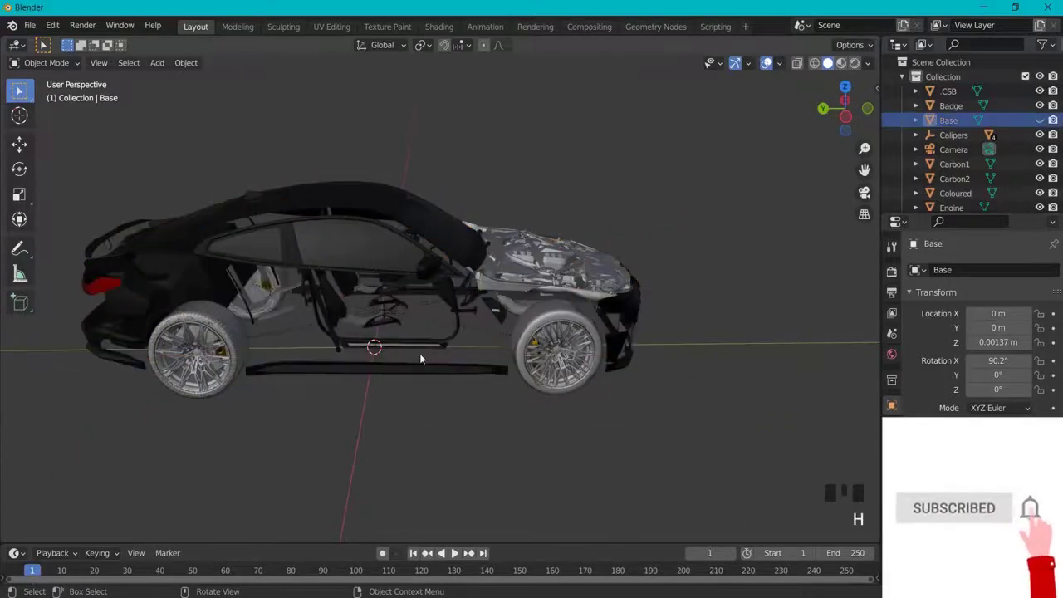
left_click(393, 308)
key("h")
left_click(465, 250)
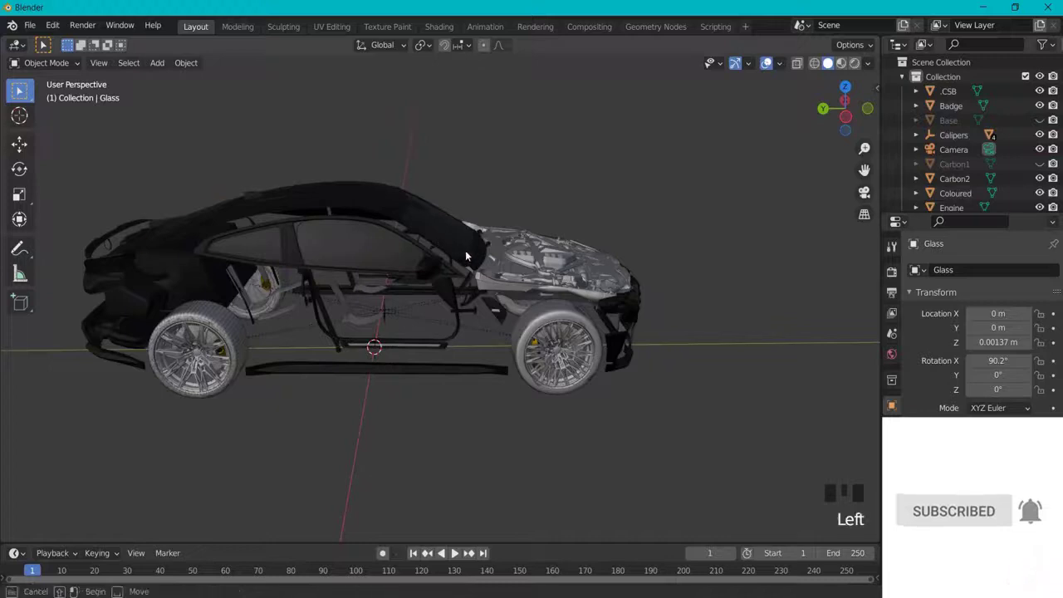
key("h")
left_click(548, 349)
left_click(368, 203)
key("h")
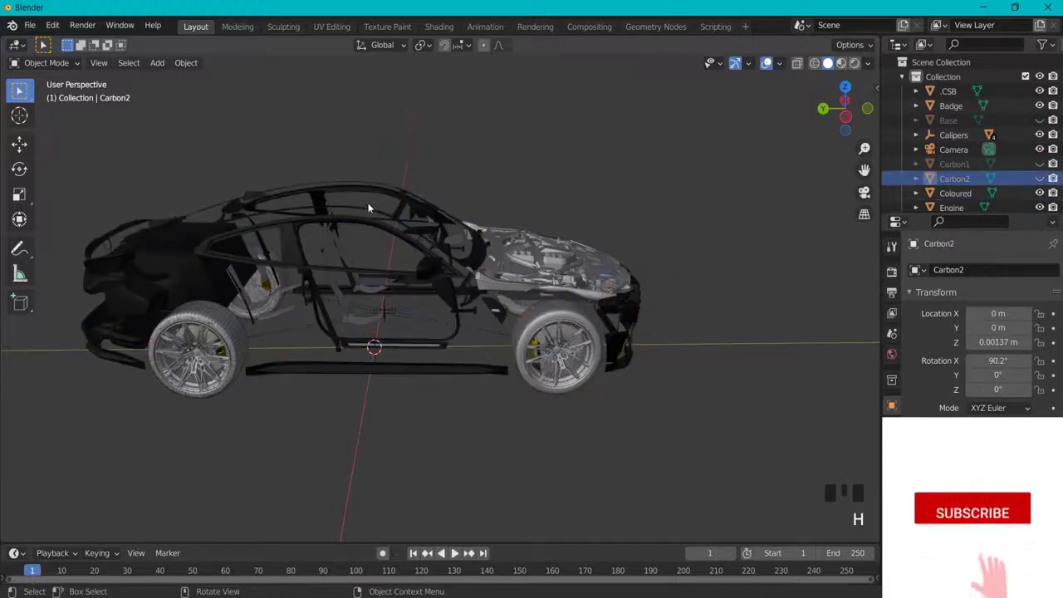
left_click(384, 231)
key("h")
mouse_move(387, 233)
middle_mouse_down()
mouse_move(536, 284)
mouse_move(593, 230)
mouse_move(606, 285)
mouse_move(480, 279)
middle_mouse_up()
scroll(592, 230, "up", 2)
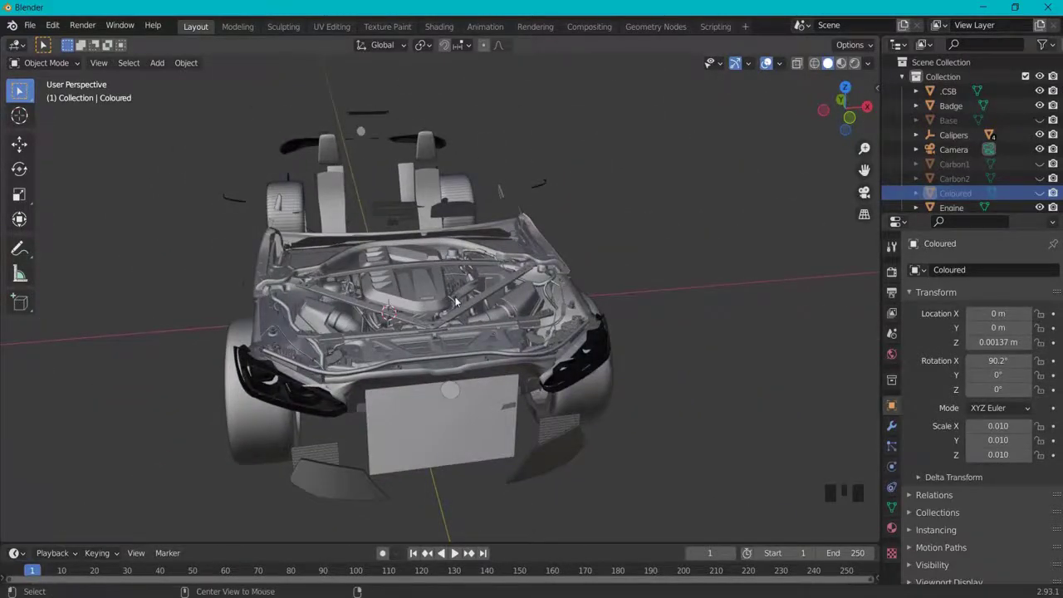
key("alt+h")
middle_click_drag(455, 302, 537, 301)
left_click(476, 339)
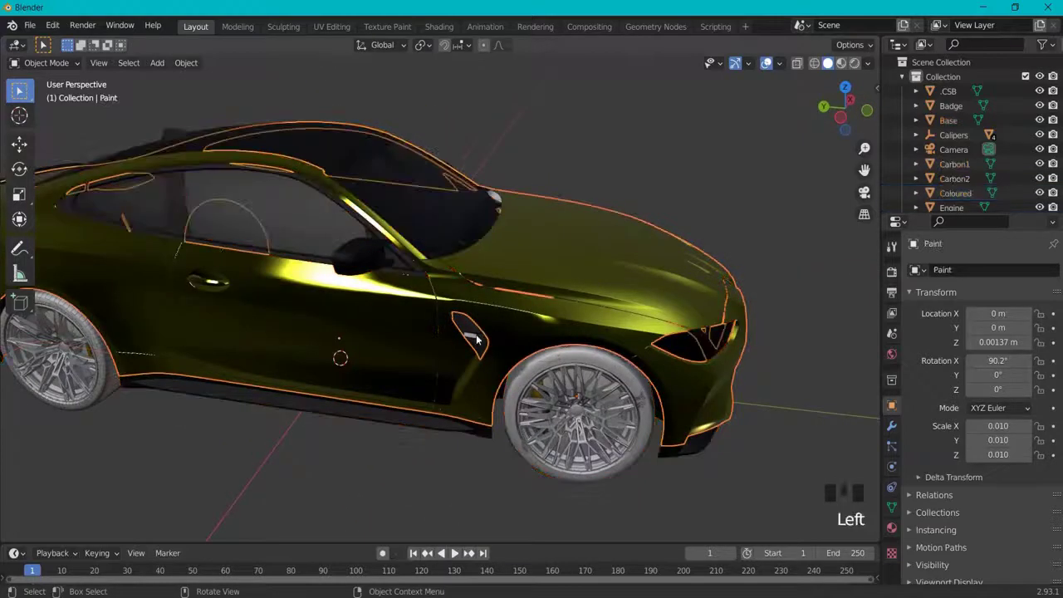
left_click(252, 241)
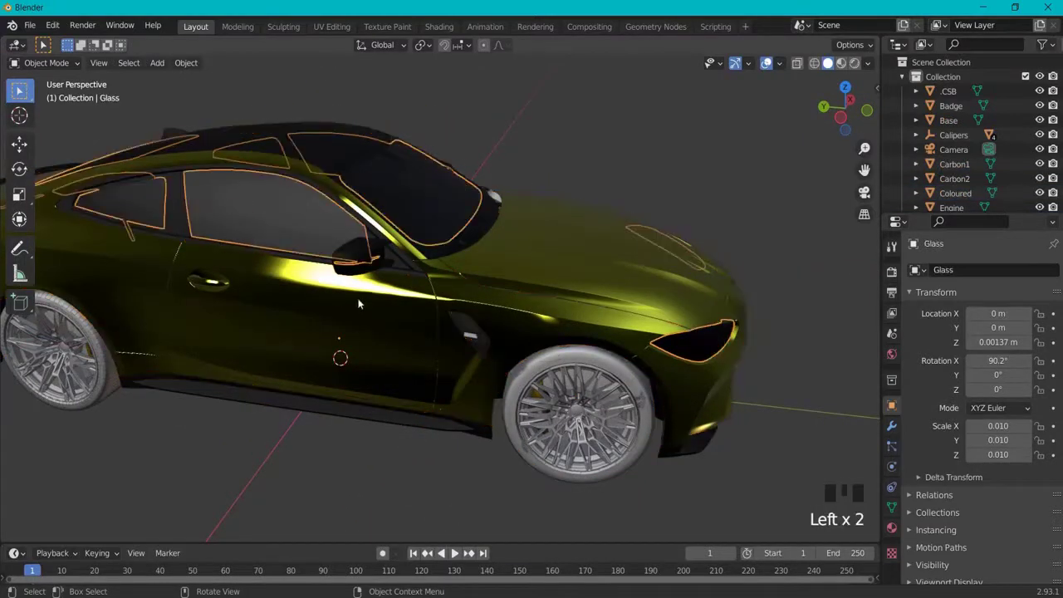
key("KP_Divide")
scroll(436, 299, "up", 2)
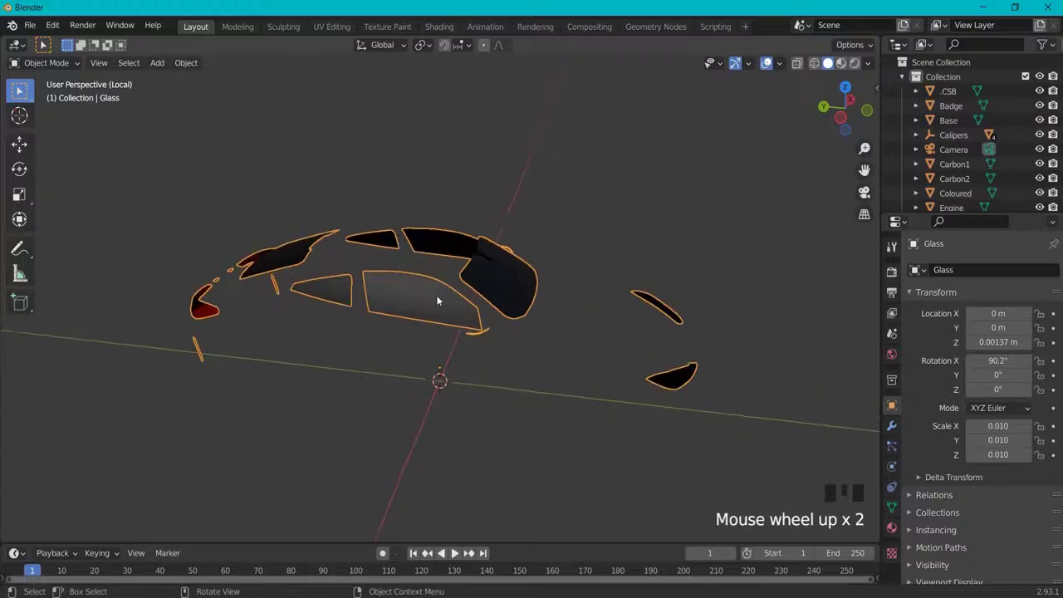
scroll(533, 318, "up", 2)
left_click(448, 323)
key("h")
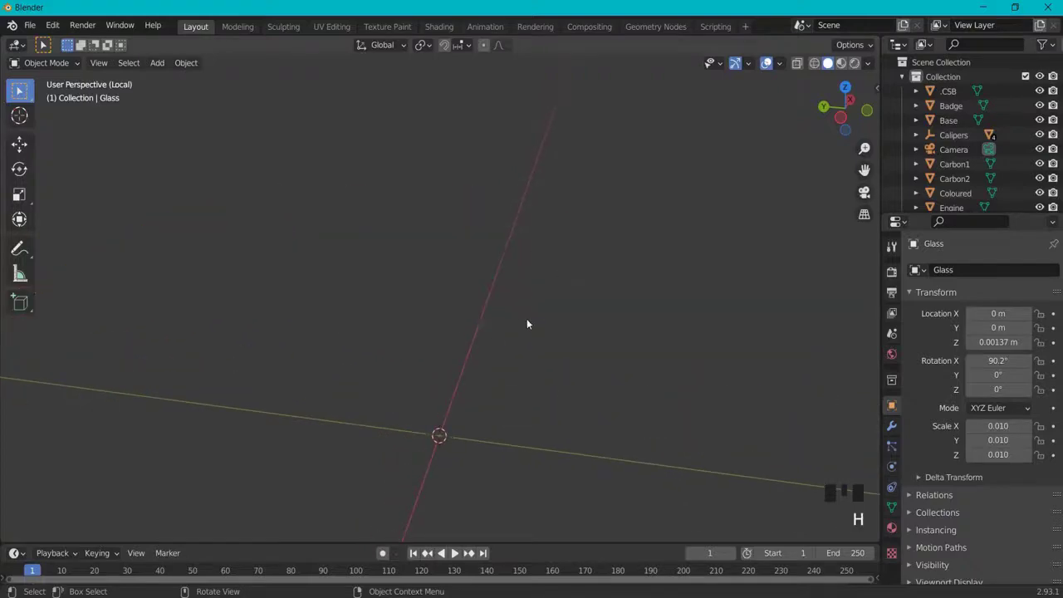
key("alt+h")
key("KP_Divide")
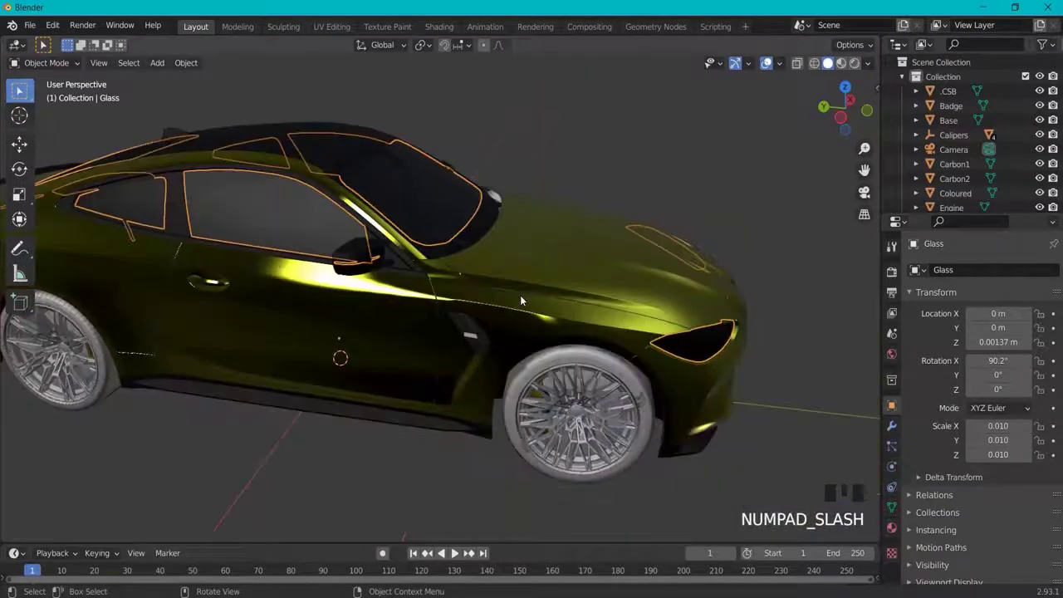
middle_click_drag(787, 357, 447, 323)
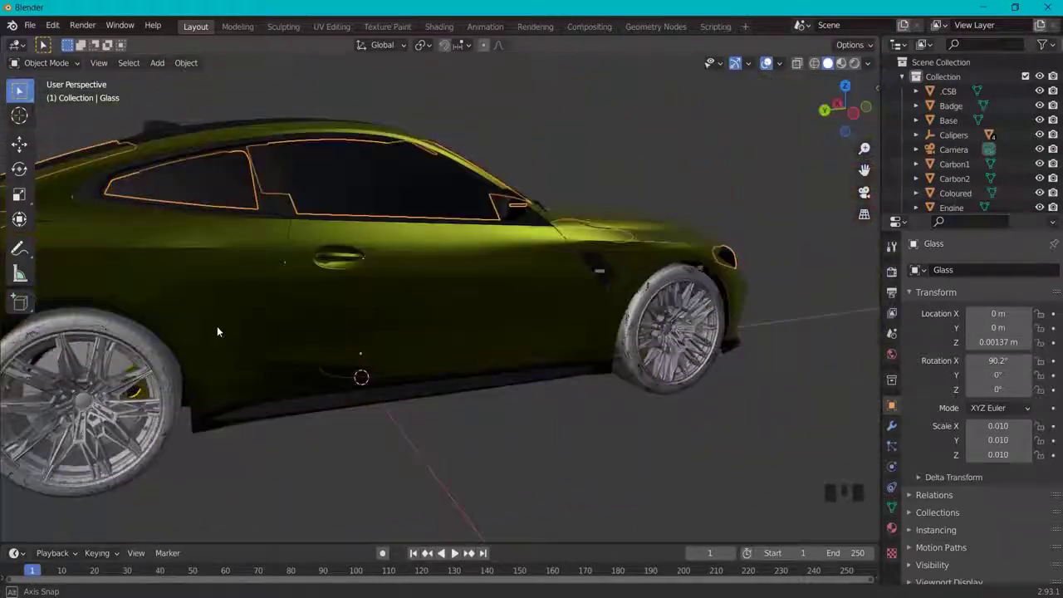
middle_click_drag(447, 323, 124, 347)
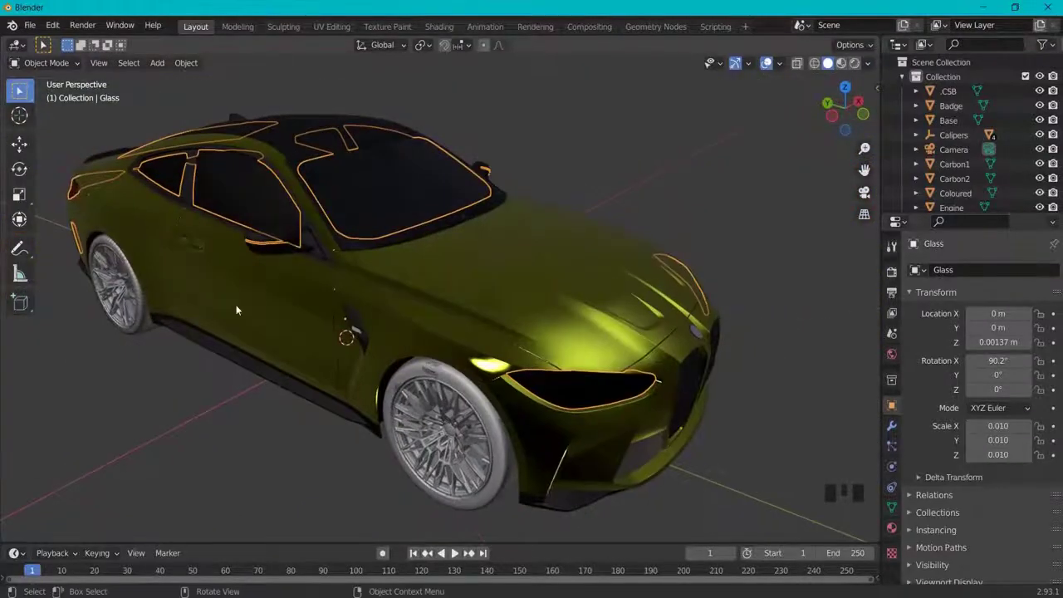